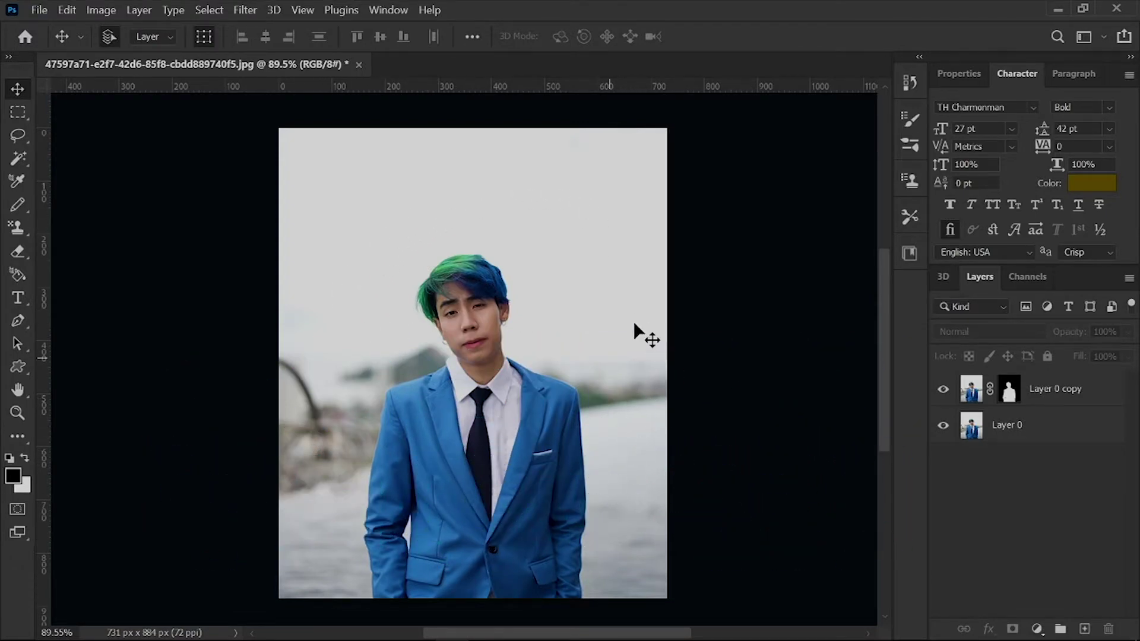
Step: Hide Layer 0 so the cut-out copy shows alone on transparency
left_click(943, 390)
left_click(943, 425)
left_click(943, 390)
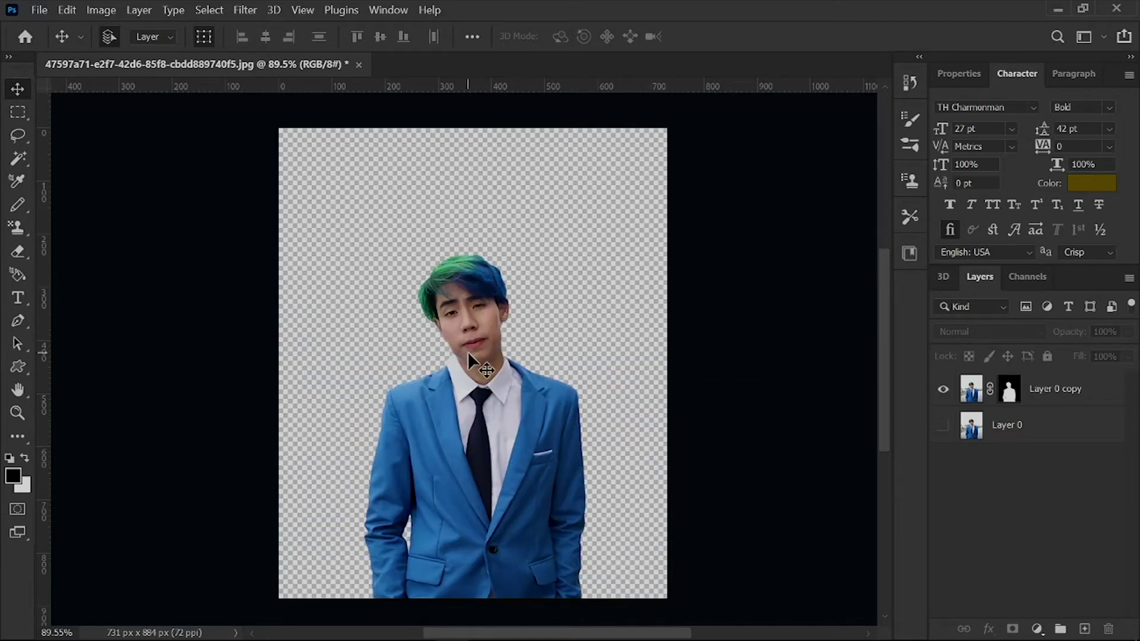
Step: Shift the cut-out copy around, undo to realign it, and deselect the copy layer
left_click_drag(493, 409, 474, 378)
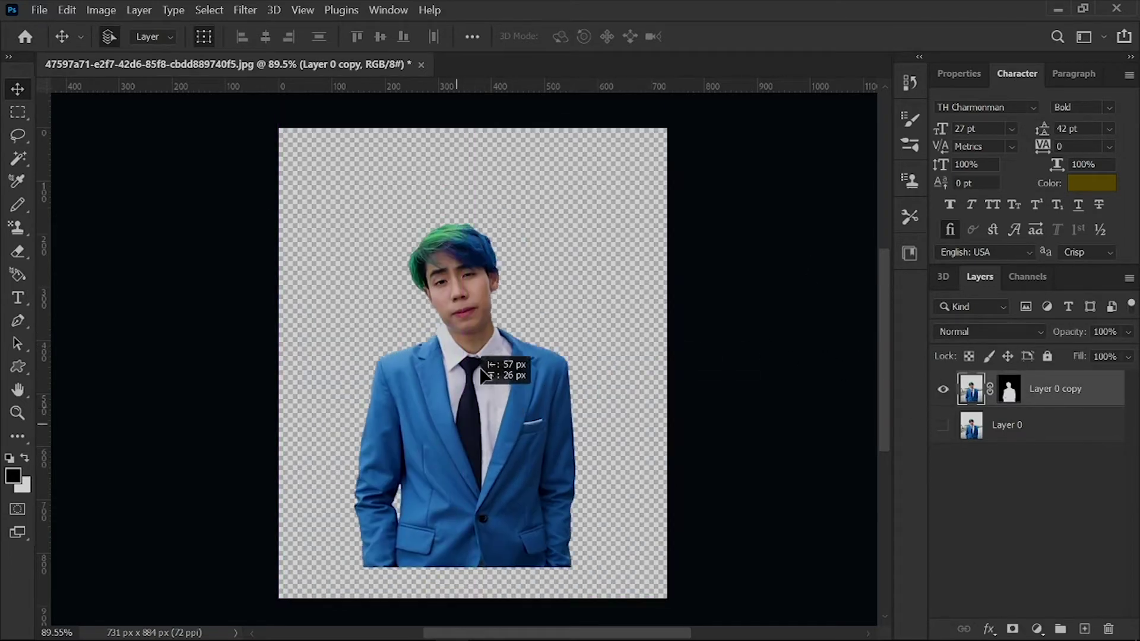
left_click_drag(473, 378, 483, 410)
key("ctrl+z")
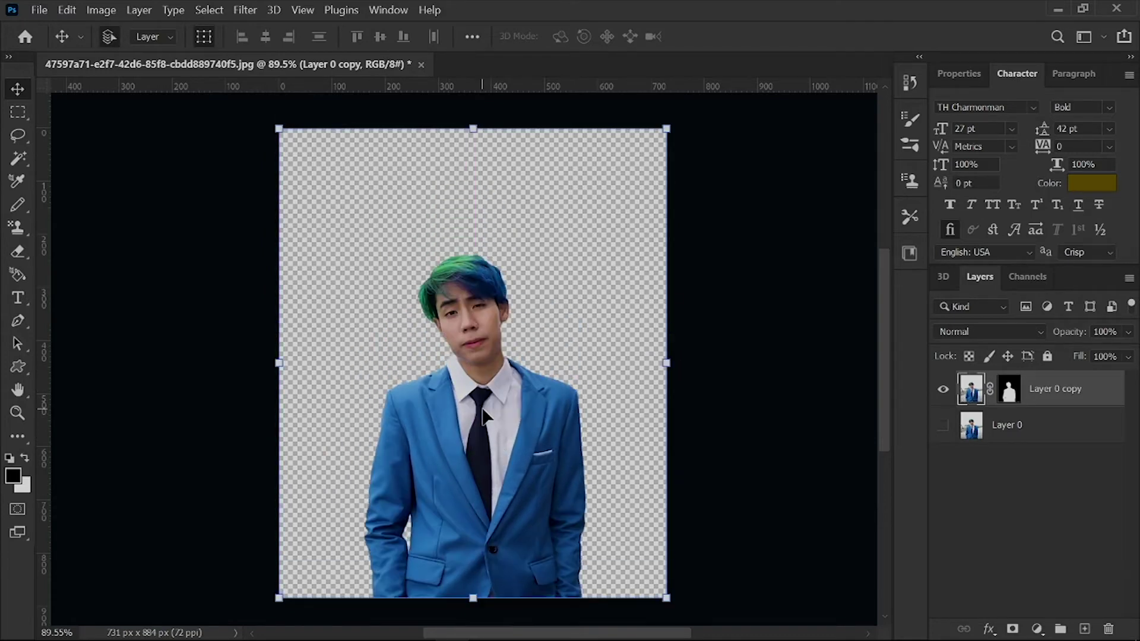
left_click(728, 374)
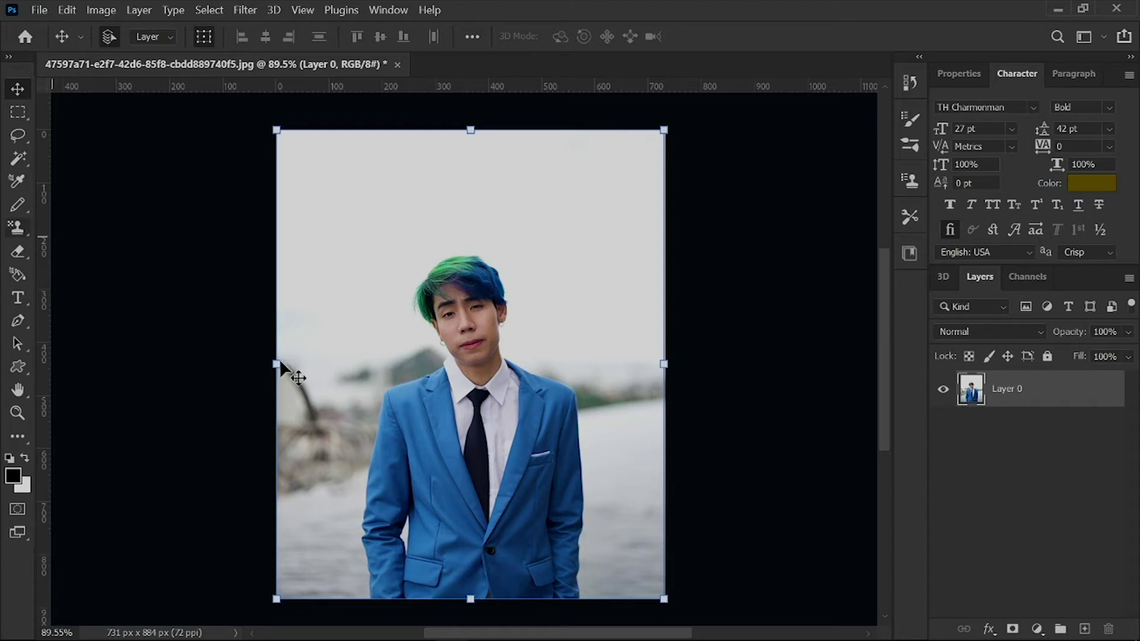
left_click(39, 10)
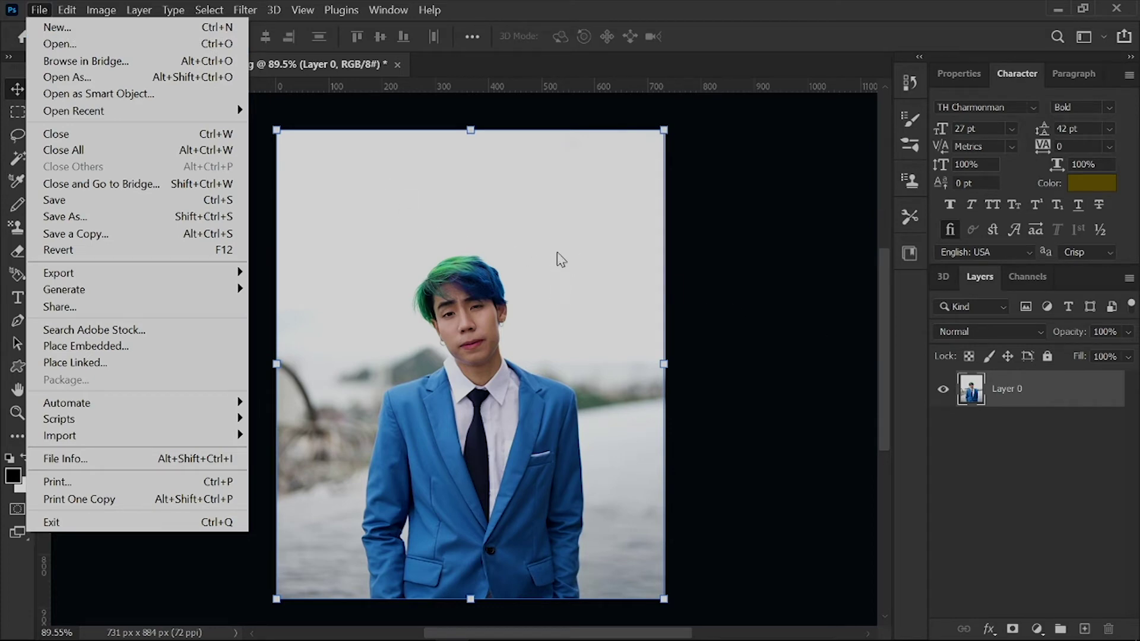
left_click(790, 407)
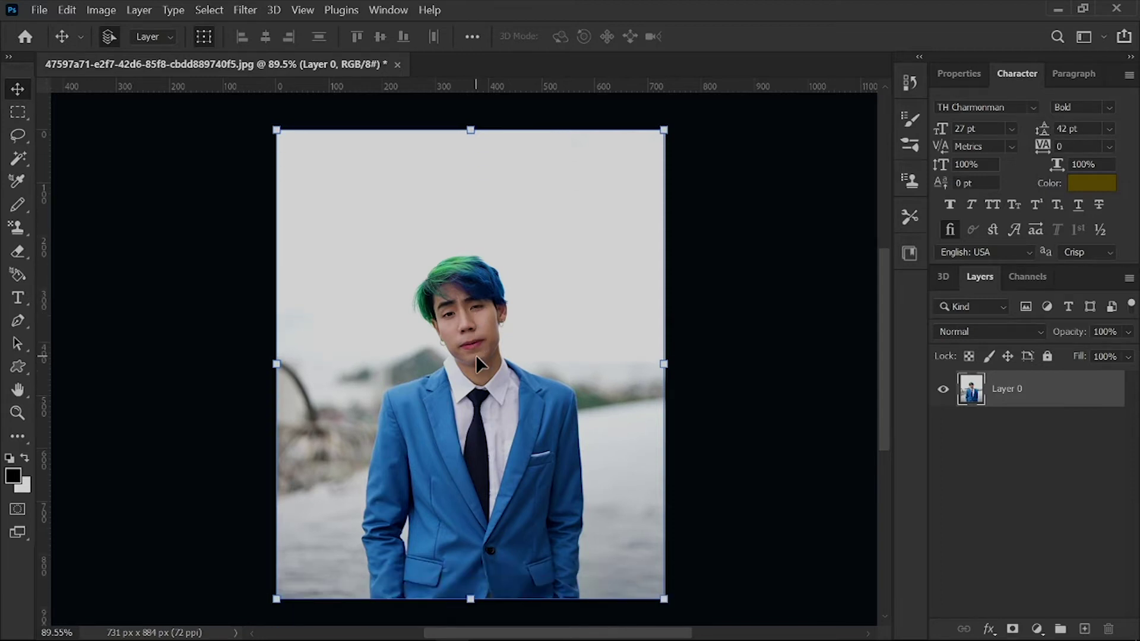
left_click(754, 377)
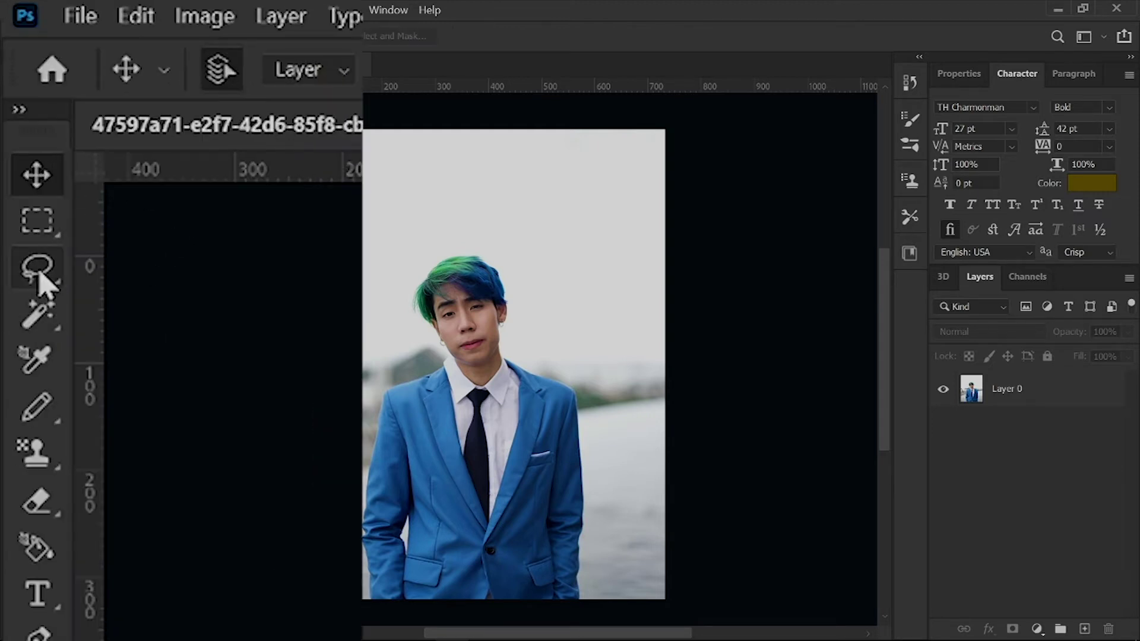
Step: Draw a rough Lasso outline around the man's head, shoulders and suit, with Layer 0 active
left_click(37, 270)
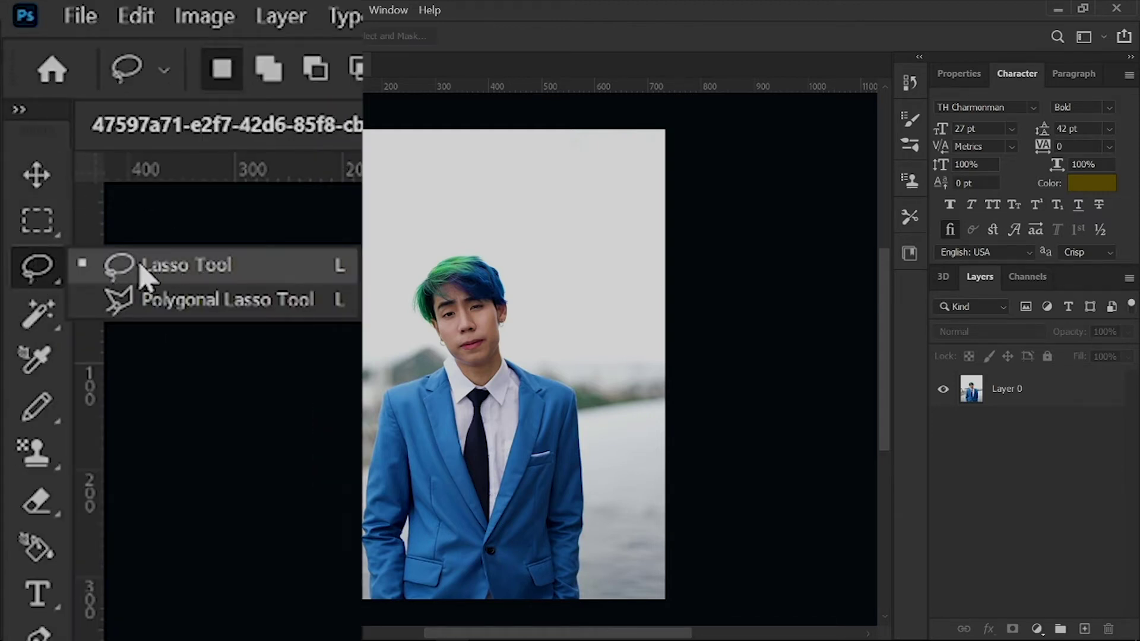
left_click(164, 261)
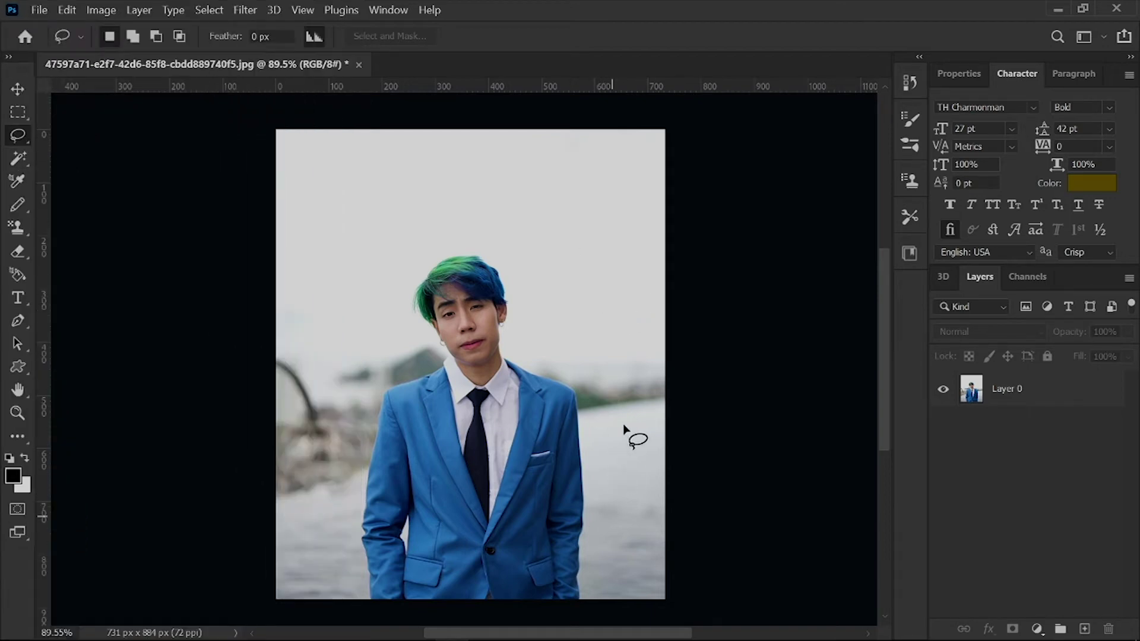
mouse_move(586, 598)
left_mouse_down()
mouse_move(557, 361)
mouse_move(506, 252)
mouse_move(402, 275)
mouse_move(424, 346)
left_mouse_up()
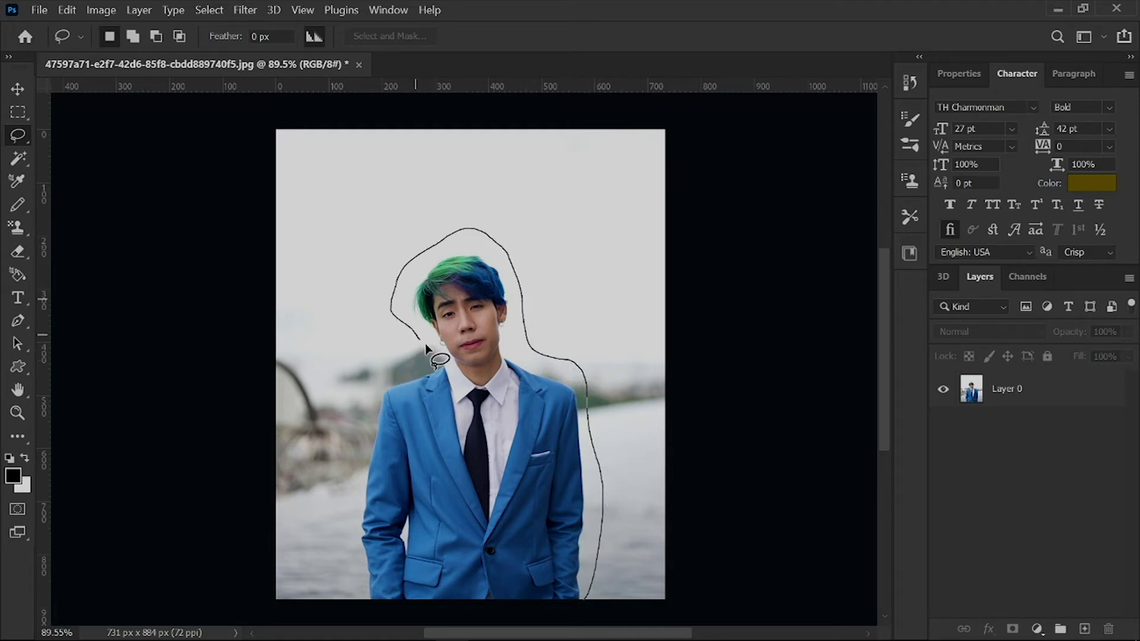
mouse_move(338, 522)
left_mouse_down()
mouse_move(337, 597)
mouse_move(584, 597)
left_mouse_up()
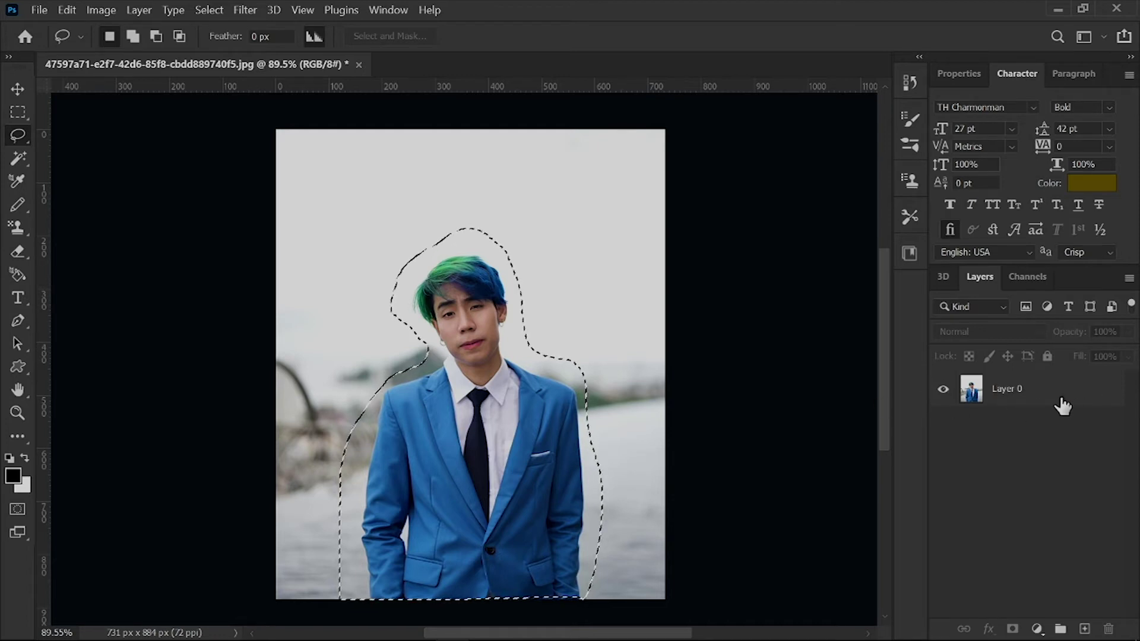
left_click(998, 404)
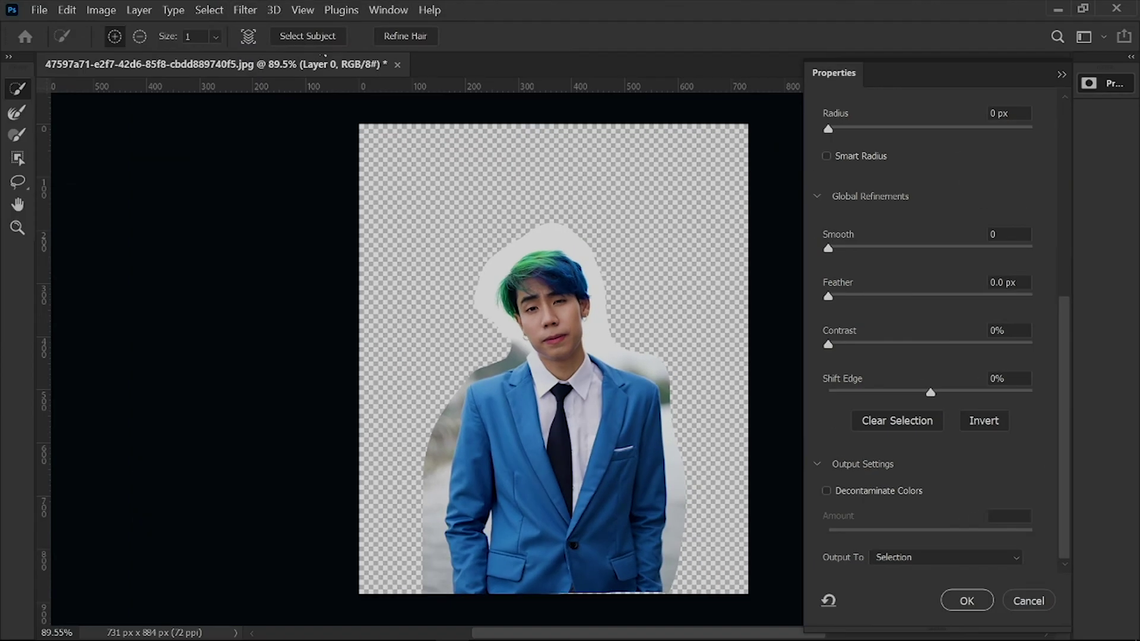
Step: Use Select Subject with Decontaminate Colors and output to a new layer with layer mask
left_click(356, 78)
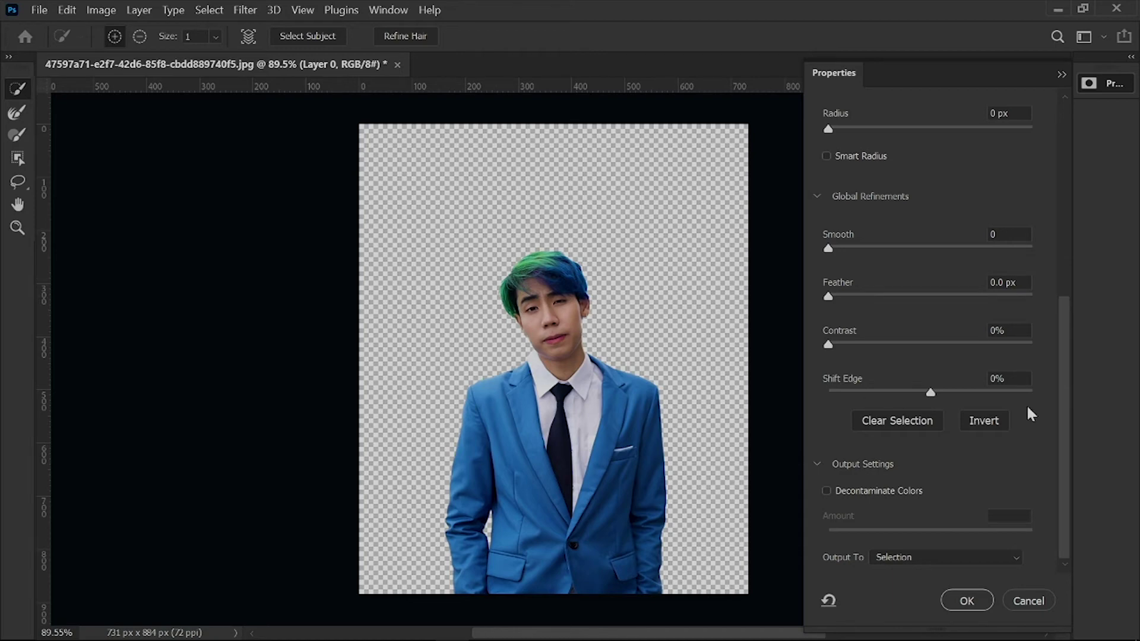
mouse_move(1063, 439)
left_mouse_down()
mouse_move(1065, 235)
mouse_move(1066, 481)
left_mouse_up()
left_click(827, 491)
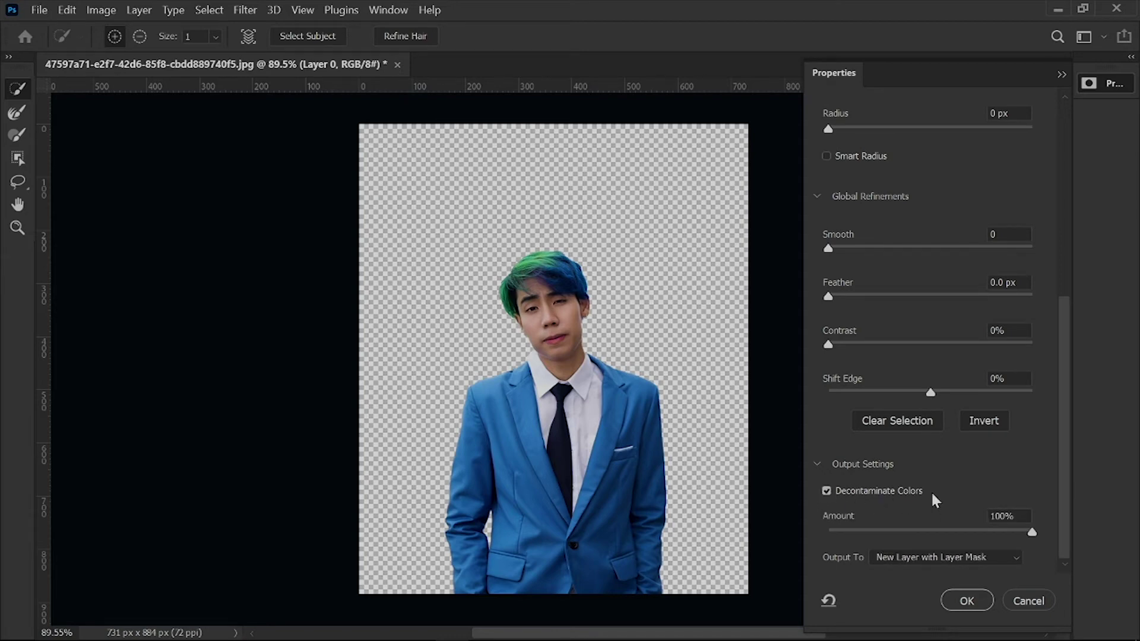
left_click(967, 601)
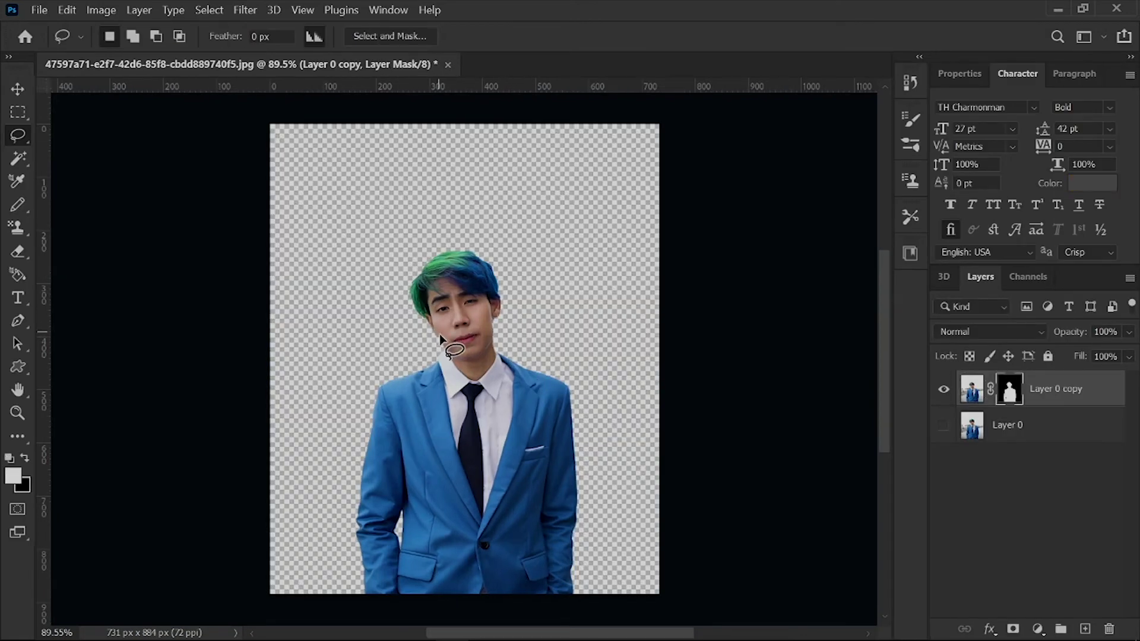
left_click(17, 88)
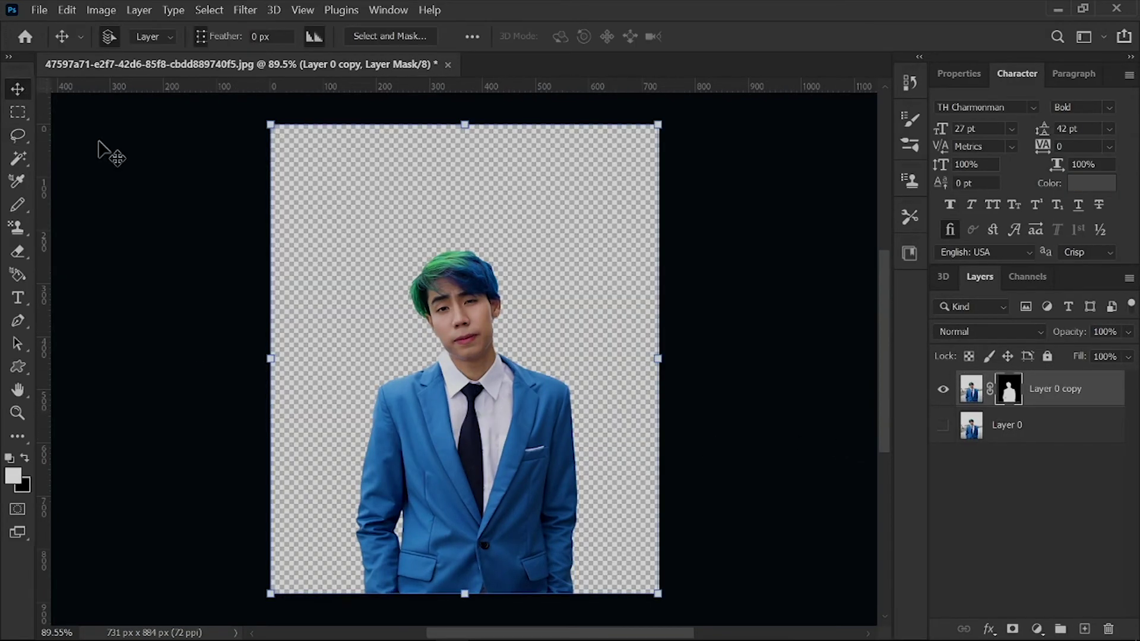
mouse_move(484, 423)
left_mouse_down()
mouse_move(509, 373)
mouse_move(496, 386)
mouse_move(486, 373)
left_mouse_up()
scroll(496, 386, "up", 2)
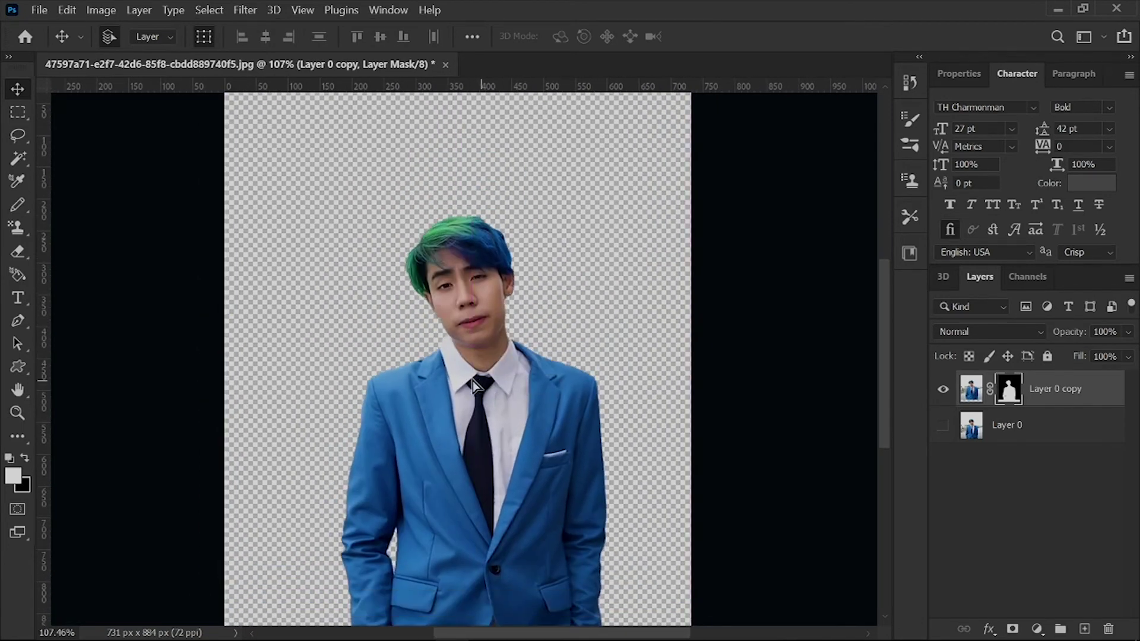
scroll(487, 372, "down", 2)
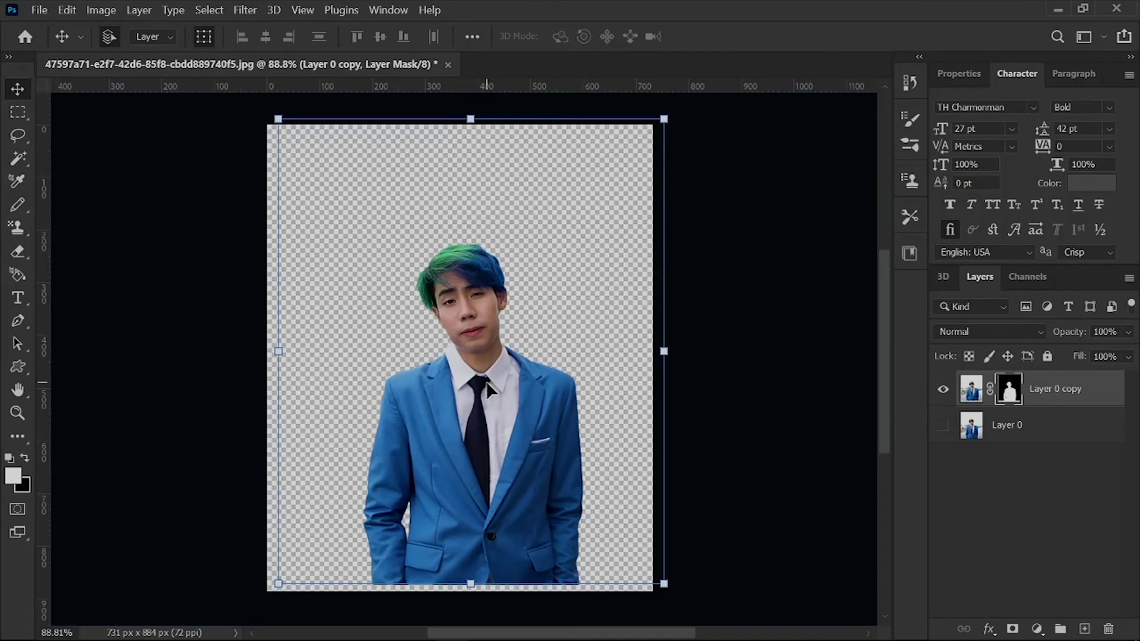
left_click_drag(486, 382, 465, 374)
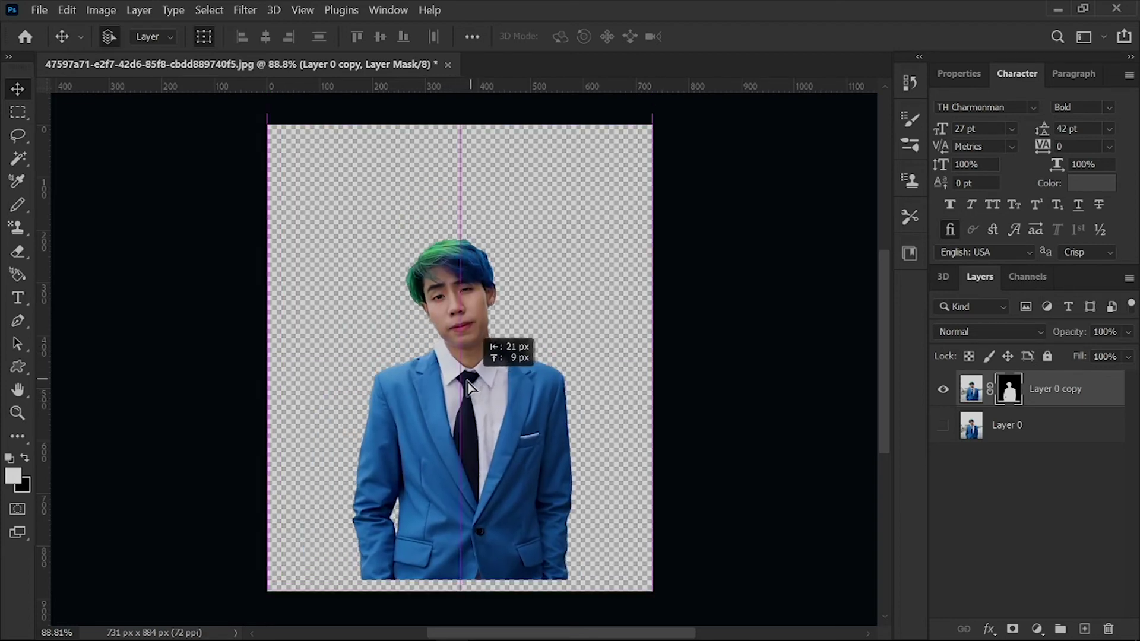
left_click_drag(465, 375, 476, 387)
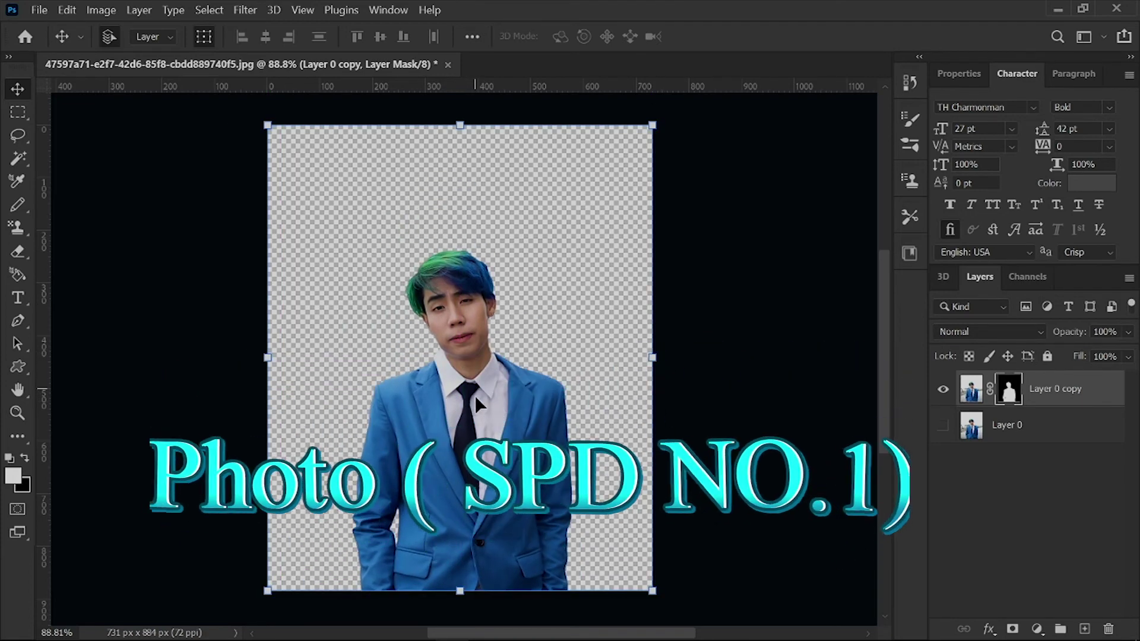
left_click(506, 365)
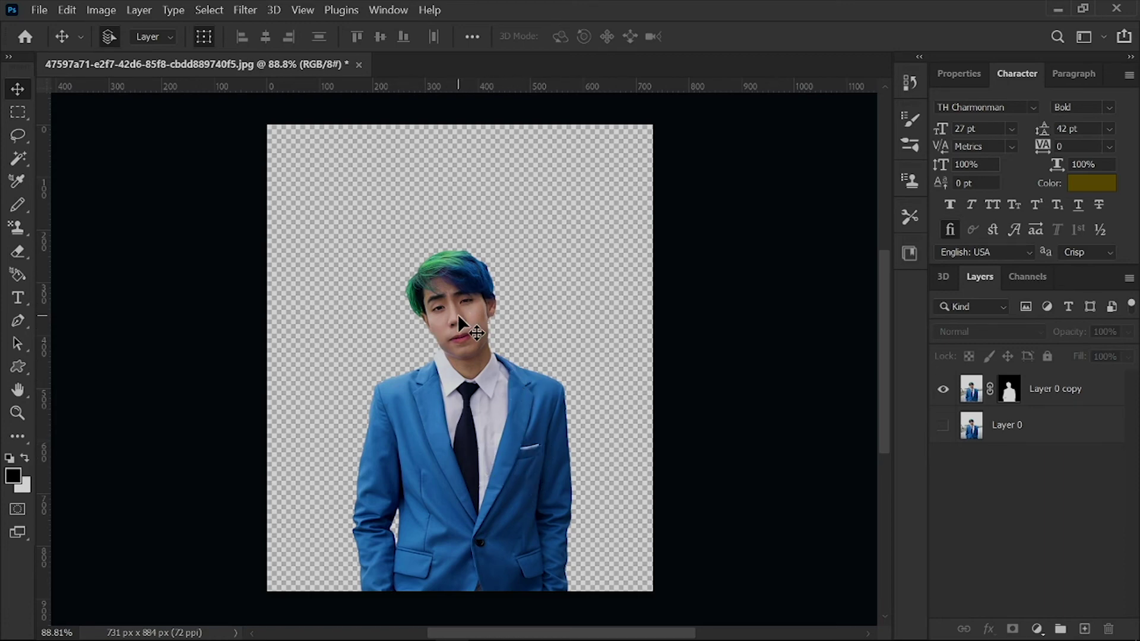
scroll(457, 318, "up", 2)
scroll(458, 317, "down", 2)
scroll(457, 317, "up", 1)
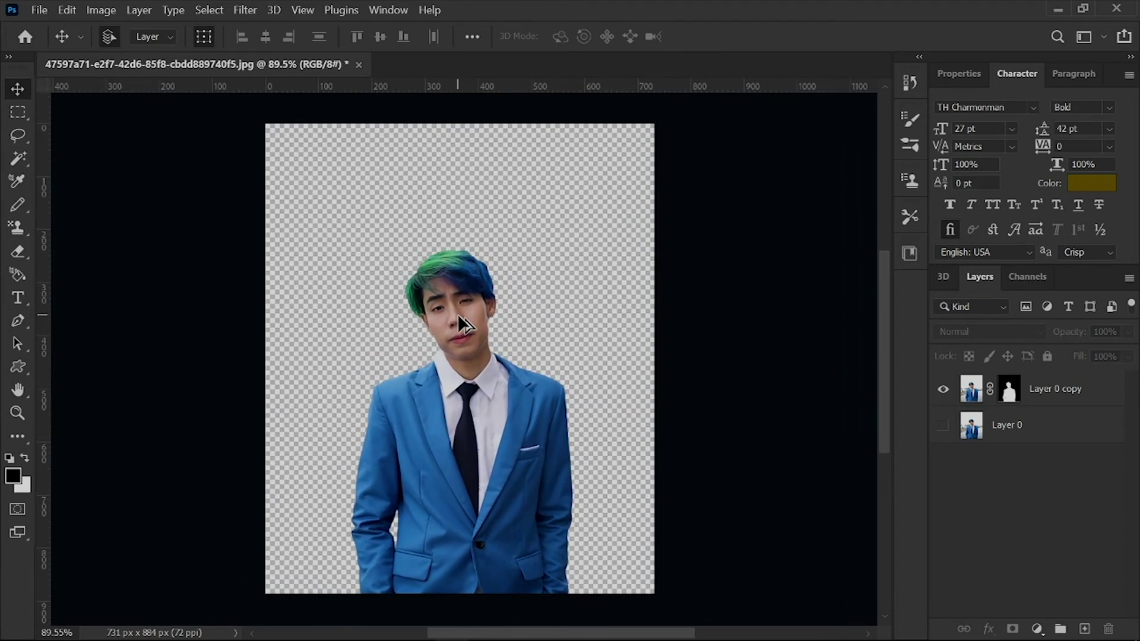